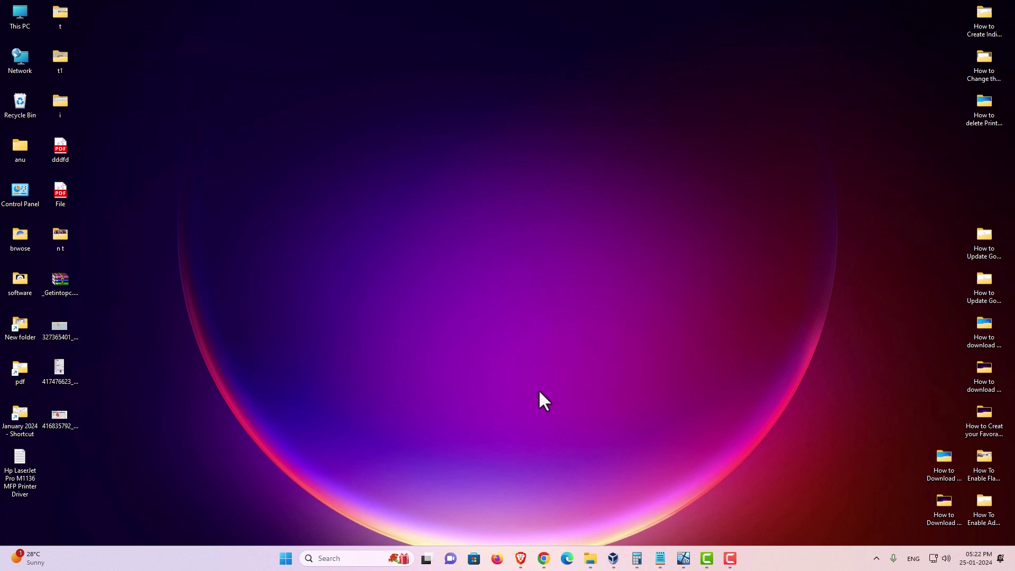
Back in Chrome, rerun the printer driver search and right-click the first support.hp.com result.
mouse_move(540, 554)
click(600, 517)
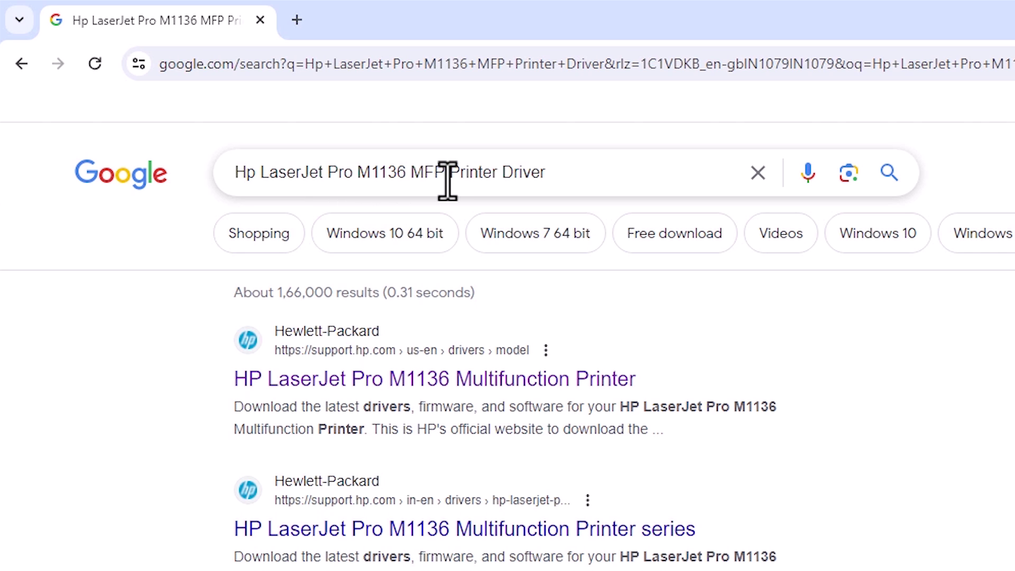
click(598, 164)
key(Return)
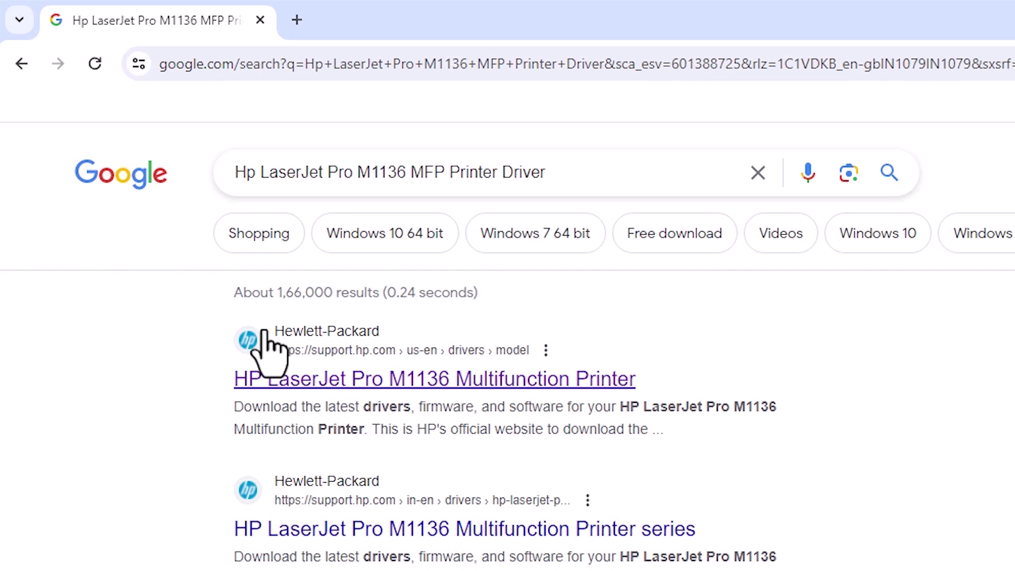
right_click(380, 382)
Open the HP support result in a new tab and keep Windows 10 (64-bit) as the OS.
click(459, 394)
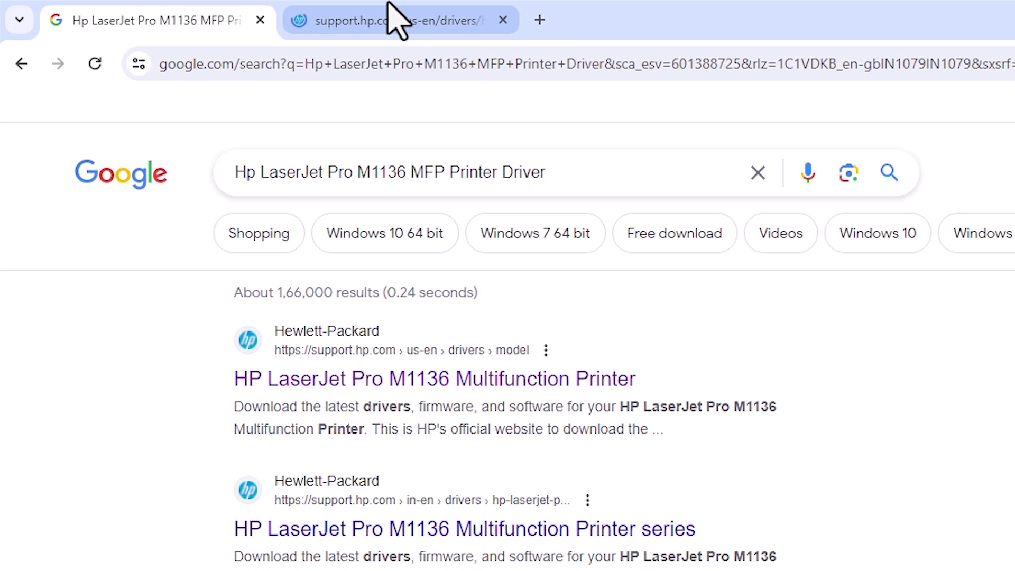
click(397, 18)
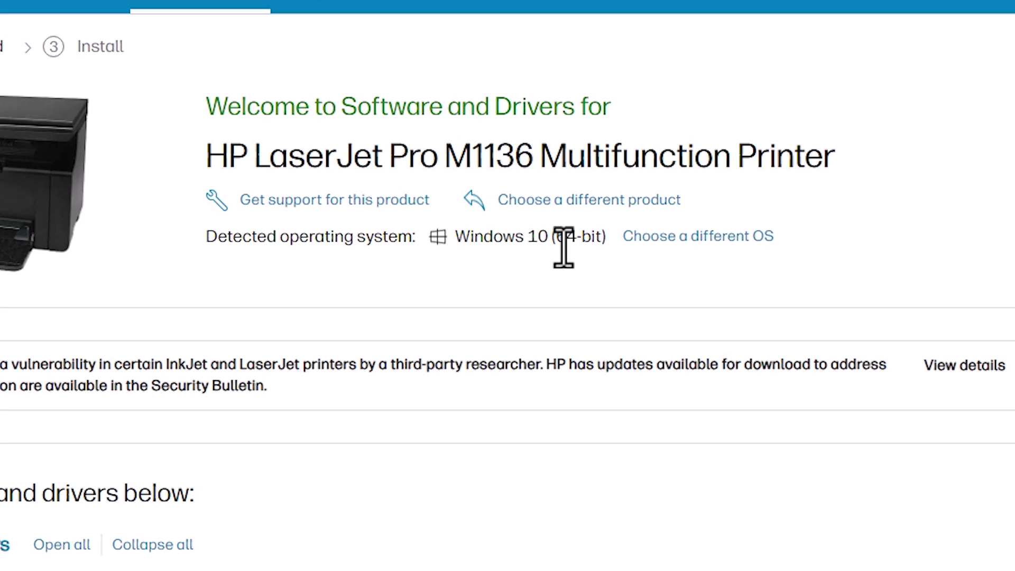
click(674, 244)
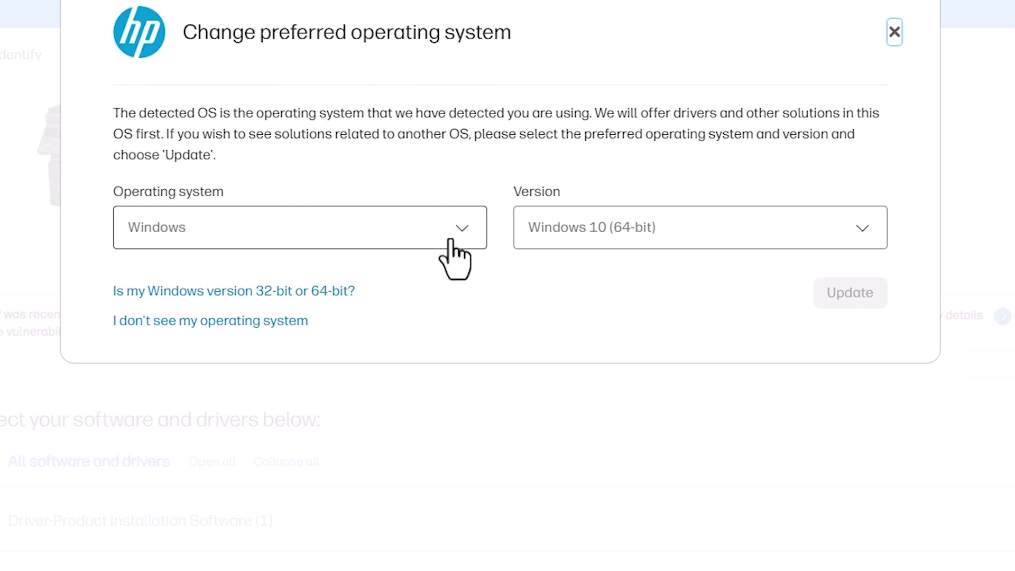
click(612, 240)
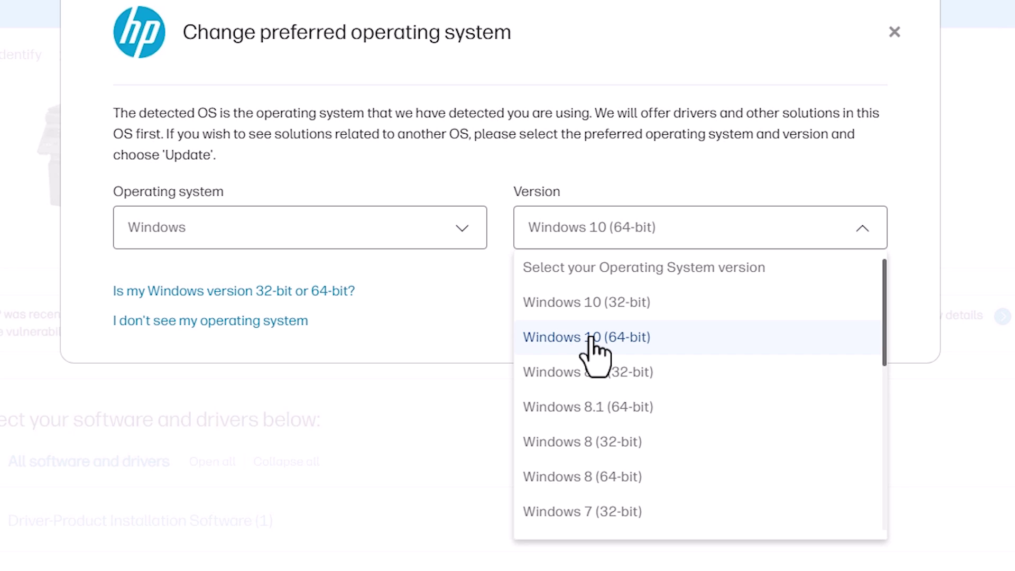
click(473, 341)
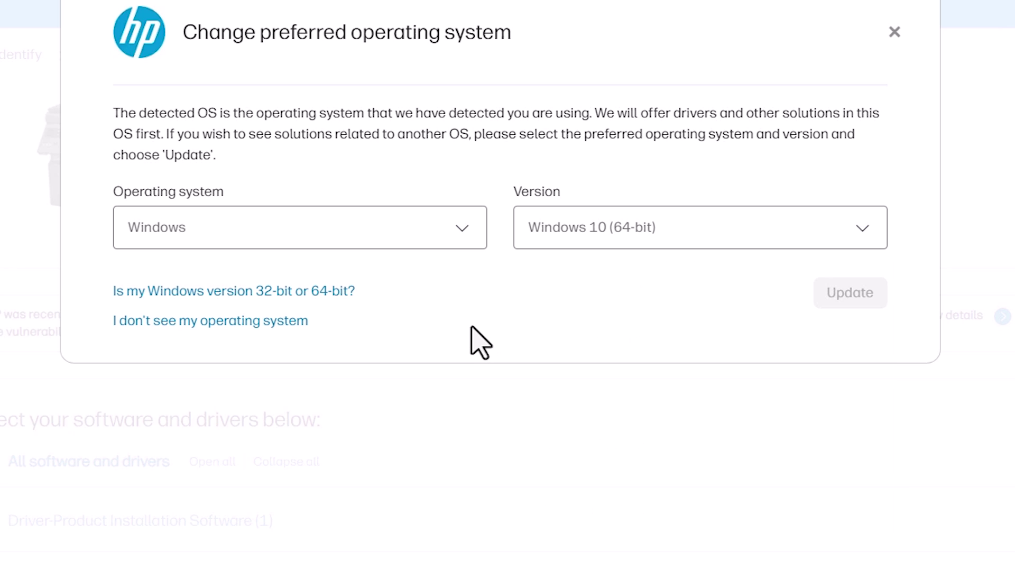
click(895, 33)
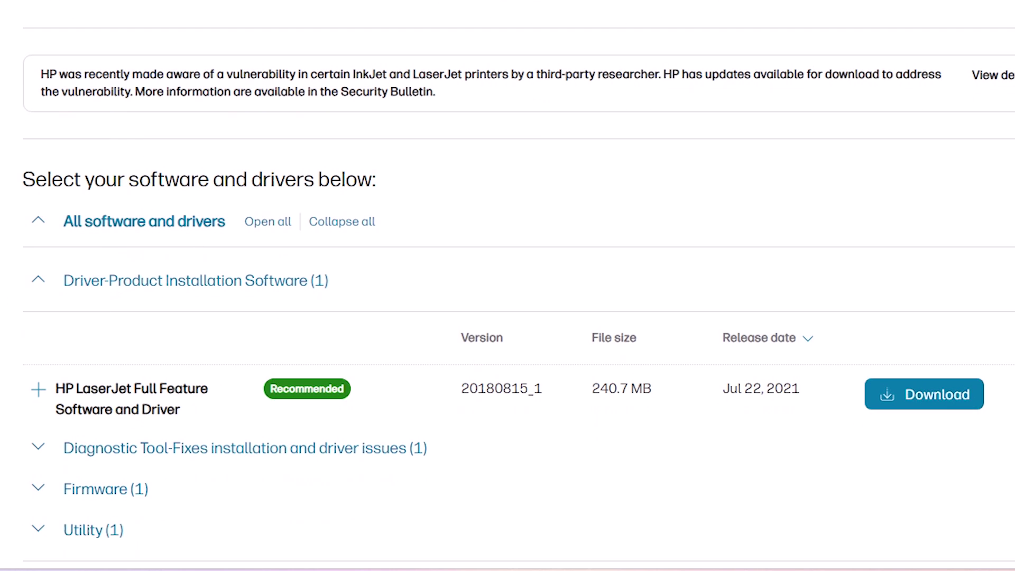
Download the 240.7 MB HP LaserJet Full Feature Software and Driver and show it in Downloads.
scroll(220, 159, down, 3)
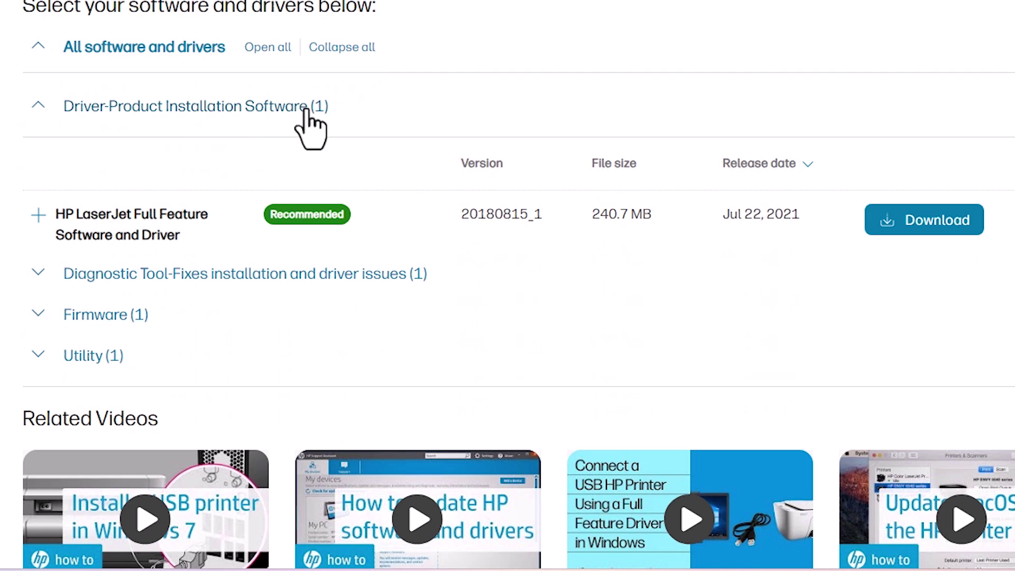
click(38, 108)
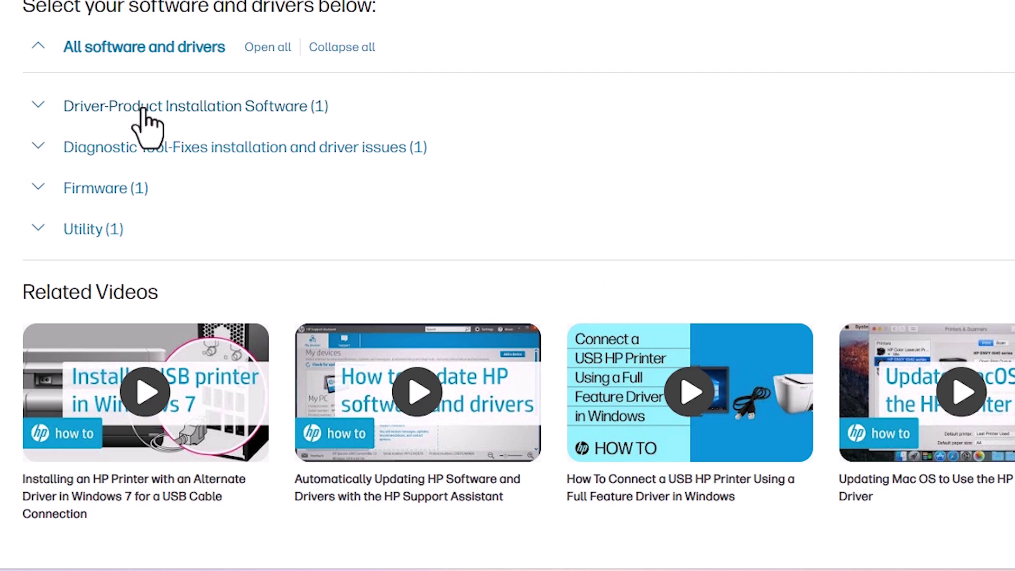
click(42, 111)
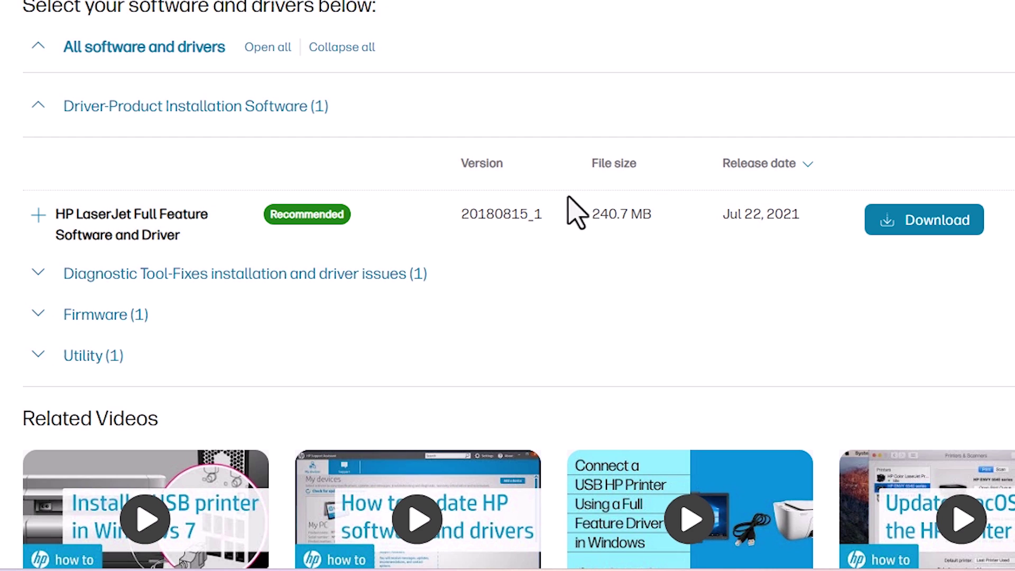
click(952, 222)
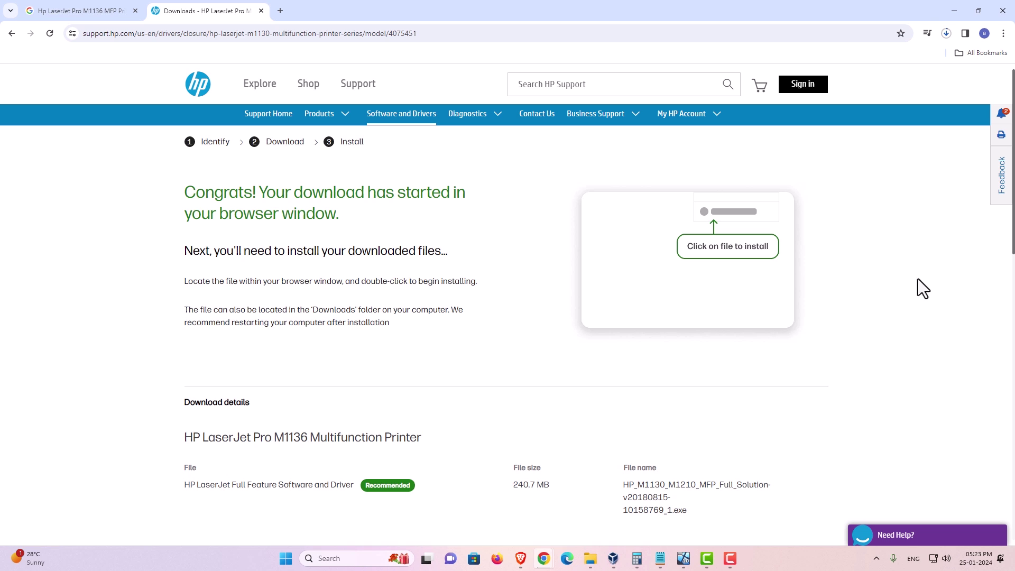
click(946, 34)
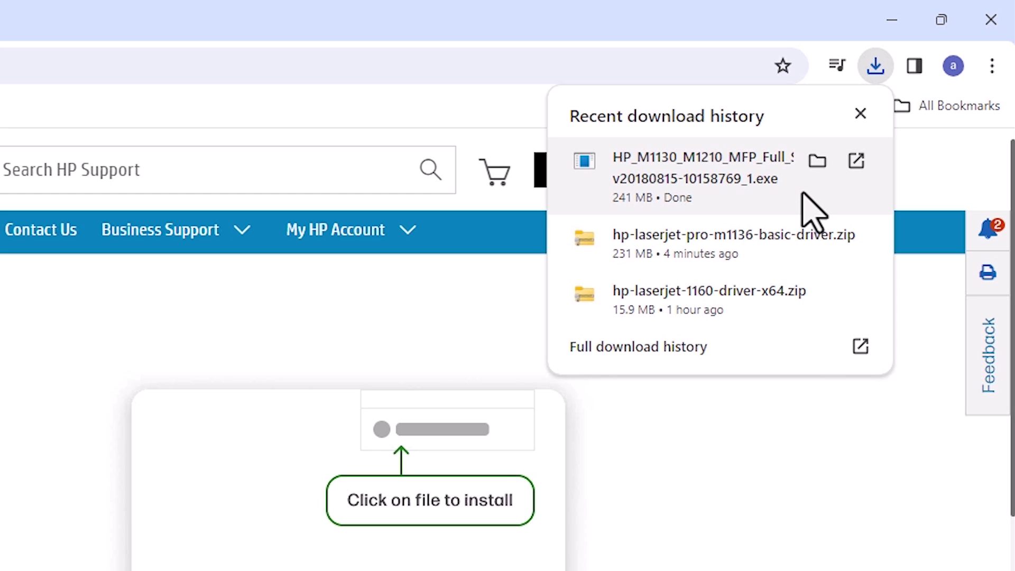
click(823, 167)
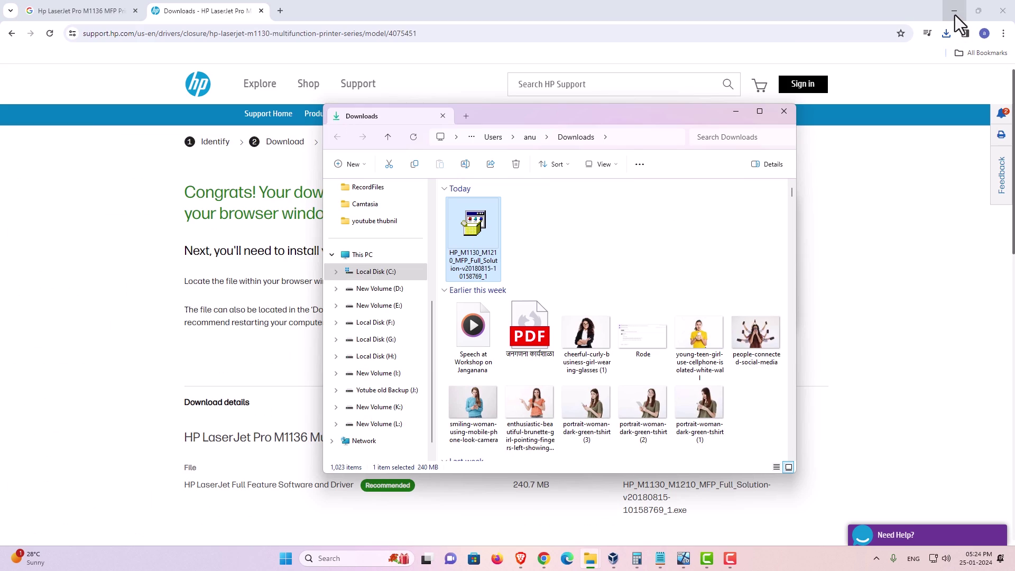
Drag the HP_M1130_M1210_MFP_Full_Solution installer from Downloads onto the desktop.
click(892, 20)
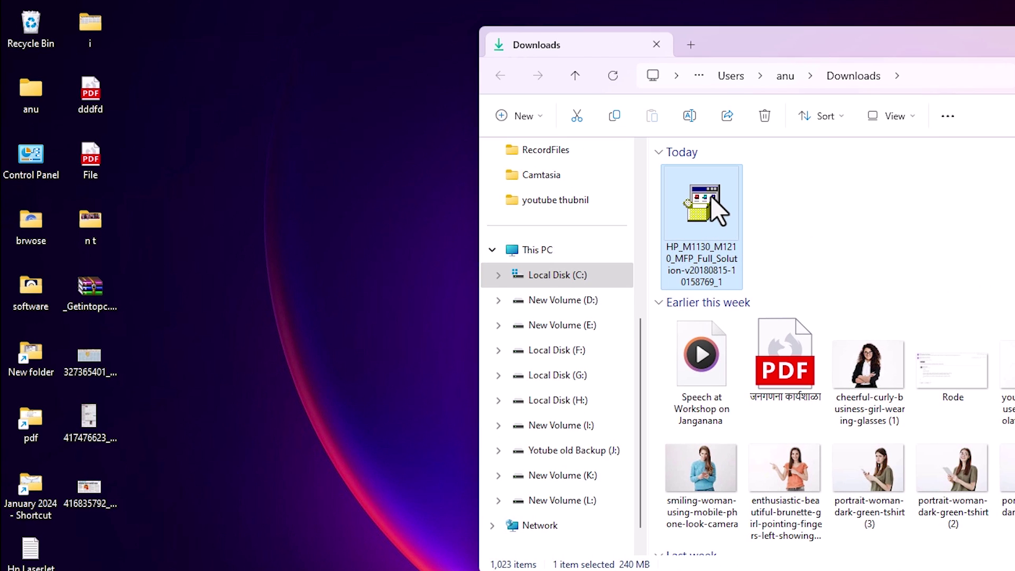
drag(475, 218, 180, 235)
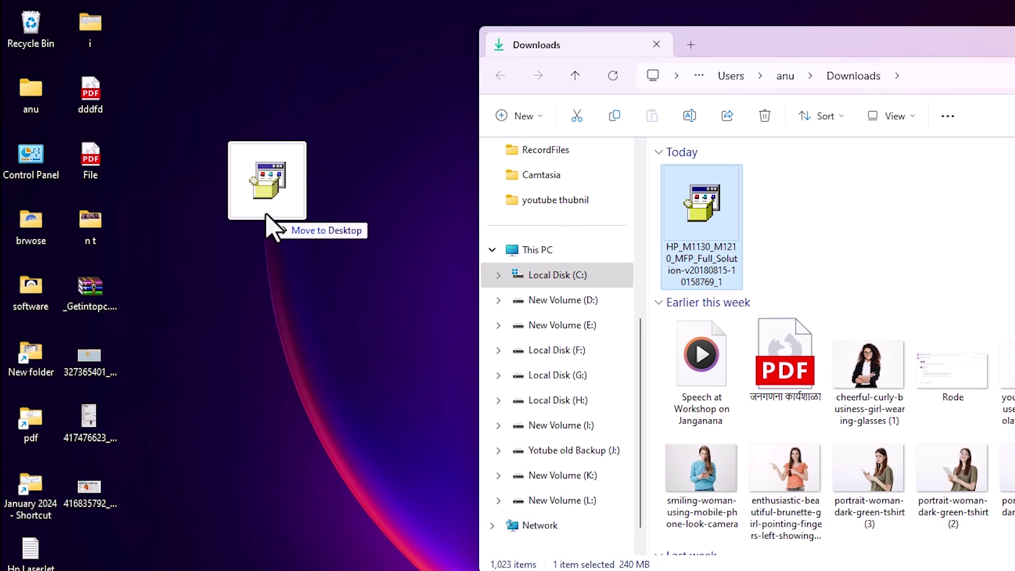
drag(270, 225, 270, 225)
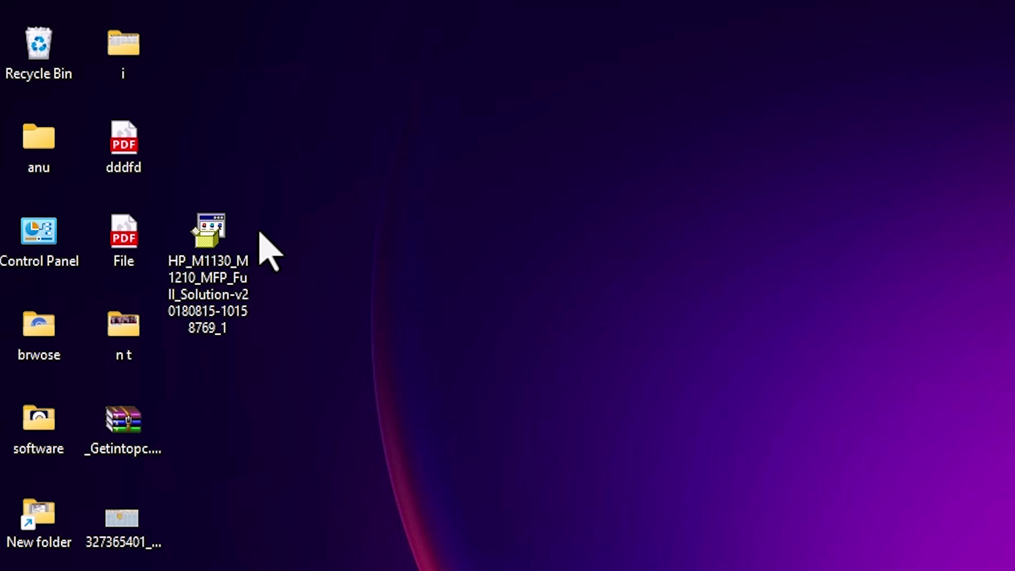
Extract the HP installer with WinRAR's Extract files..., keeping the suggested Desktop folder.
right_click(200, 266)
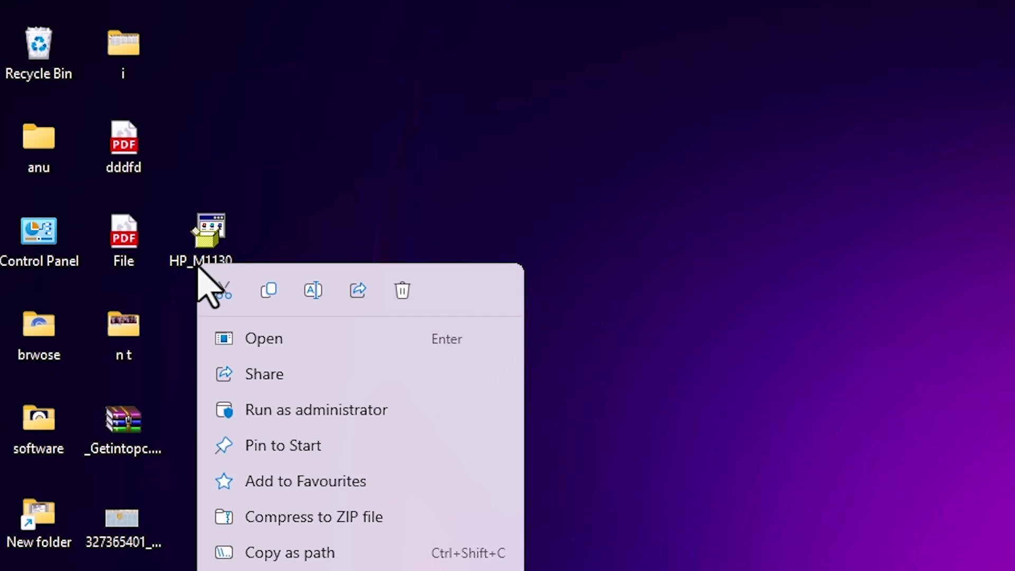
click(295, 535)
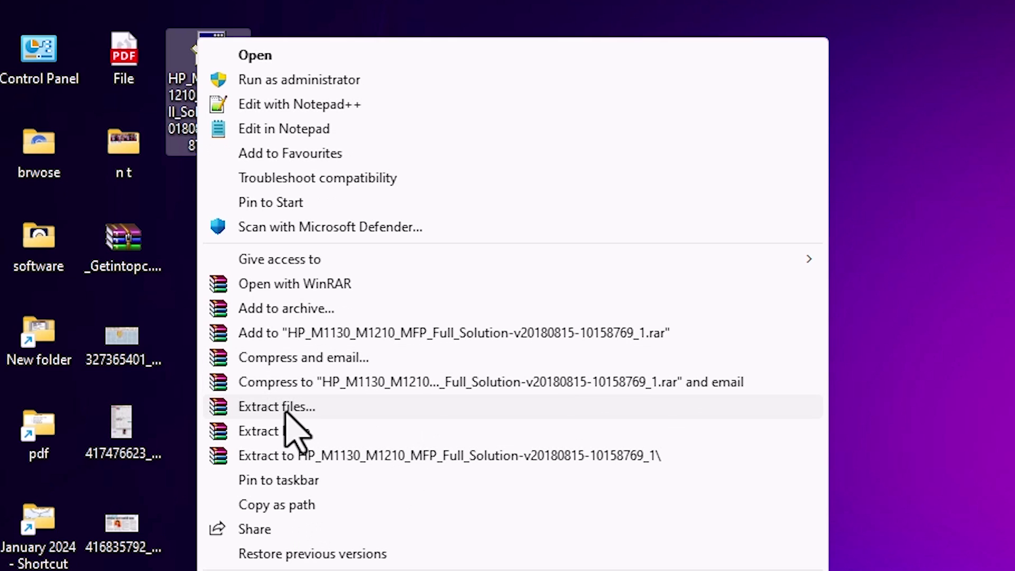
click(286, 412)
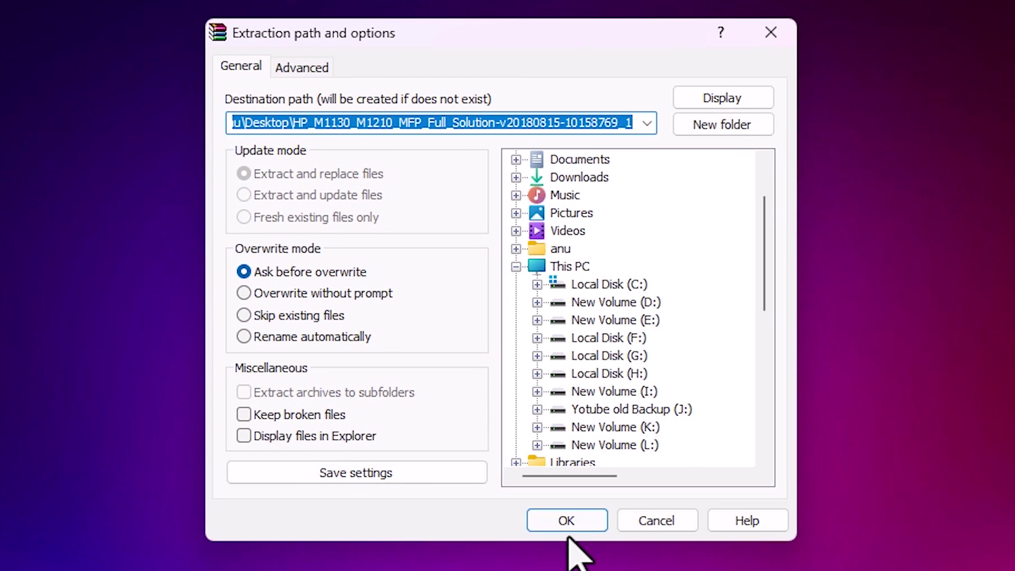
click(566, 521)
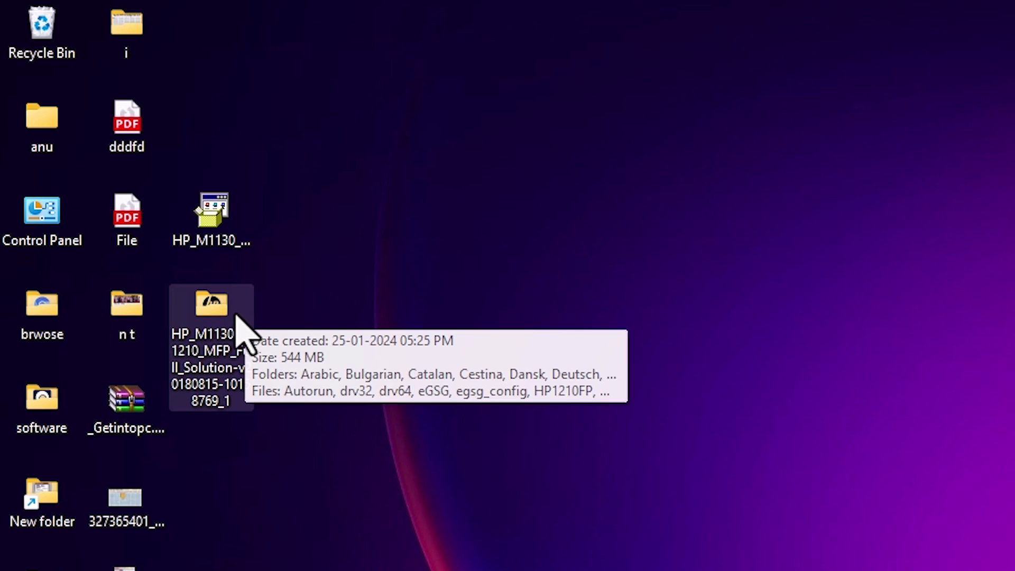
Browse the extracted HP_M1130_M1210_MFP_Full_Solution folder's files, then close it.
double_click(218, 315)
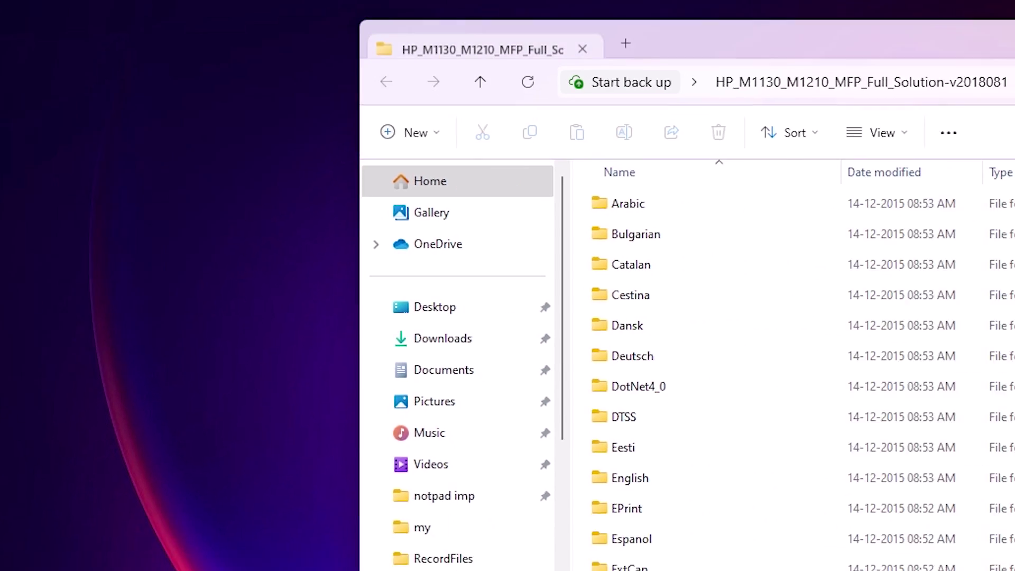
scroll(502, 418, down, 4)
scroll(499, 415, down, 15)
scroll(469, 436, up, 6)
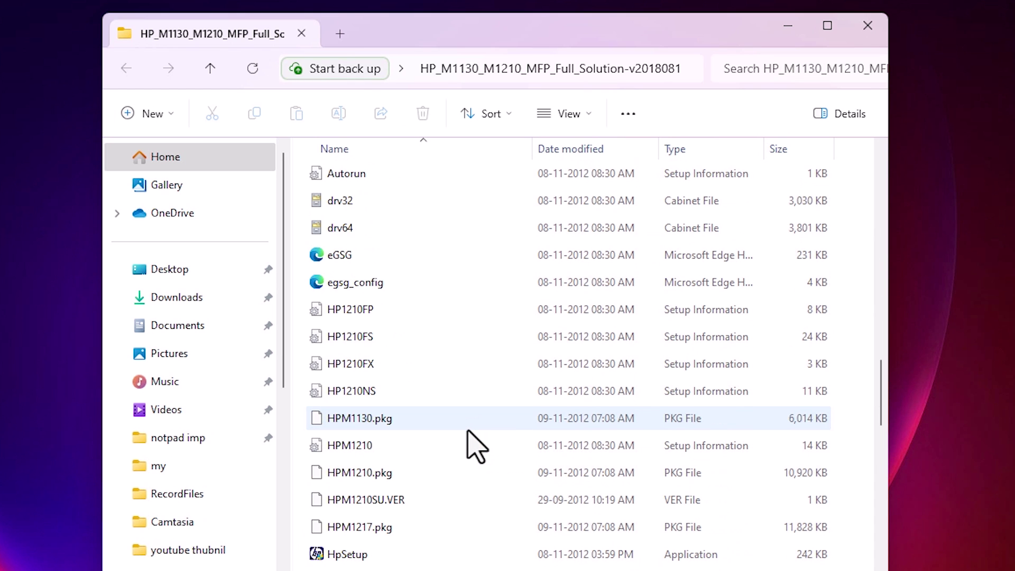
scroll(469, 442, up, 3)
scroll(469, 442, down, 15)
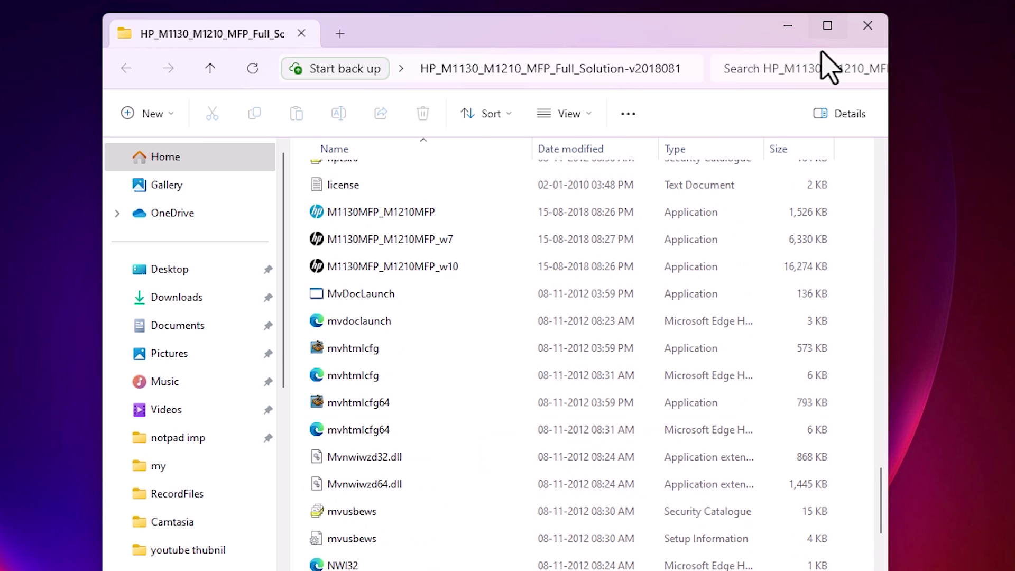
click(862, 26)
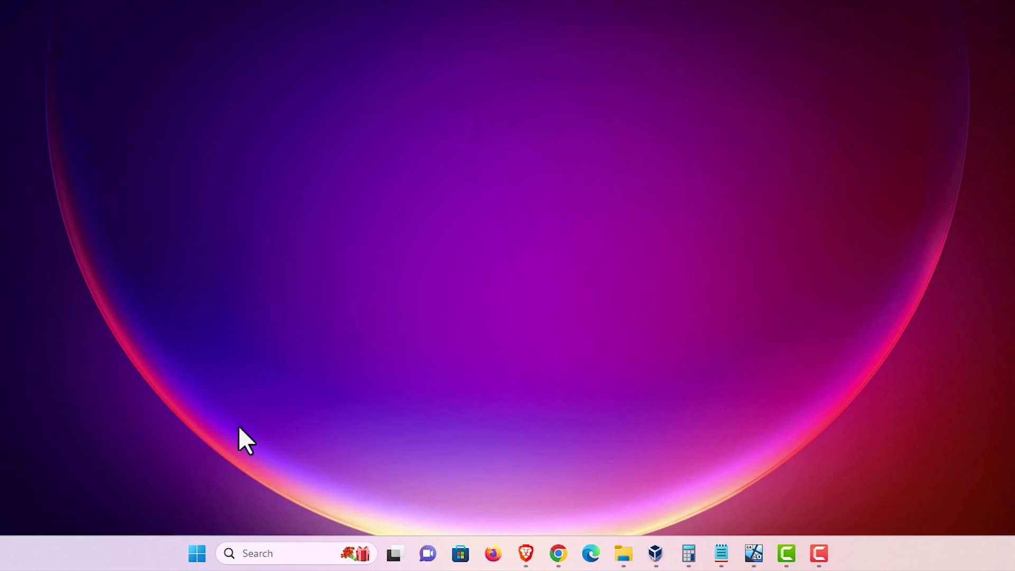
Search 'pr' from Start and open Printers & scanners settings.
click(201, 553)
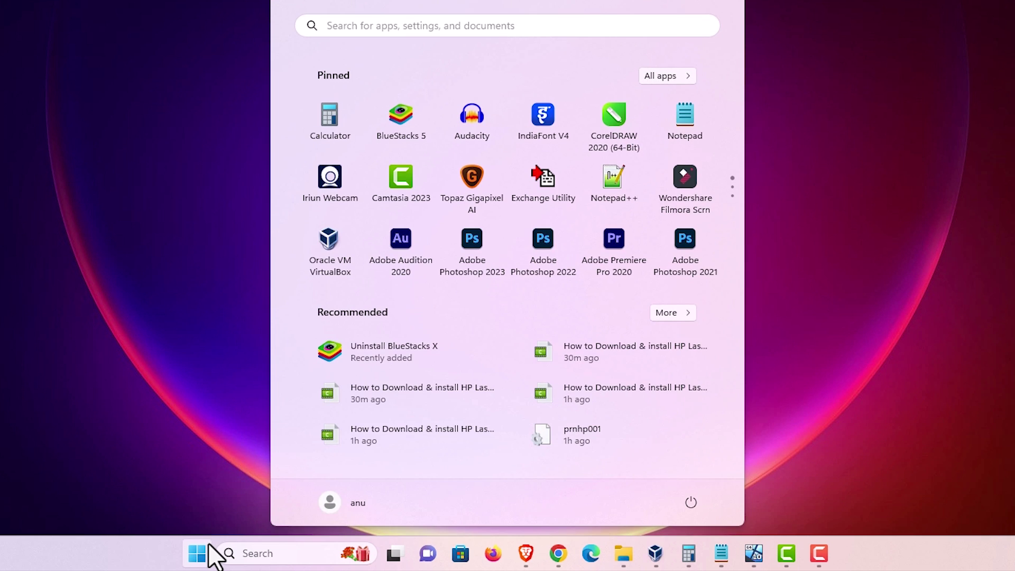
text(pr)
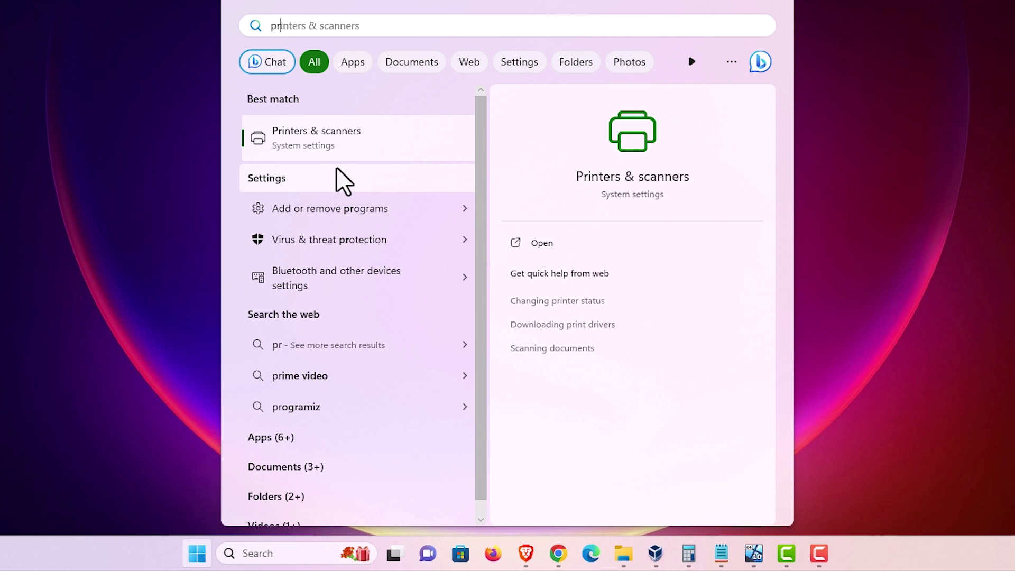
click(334, 143)
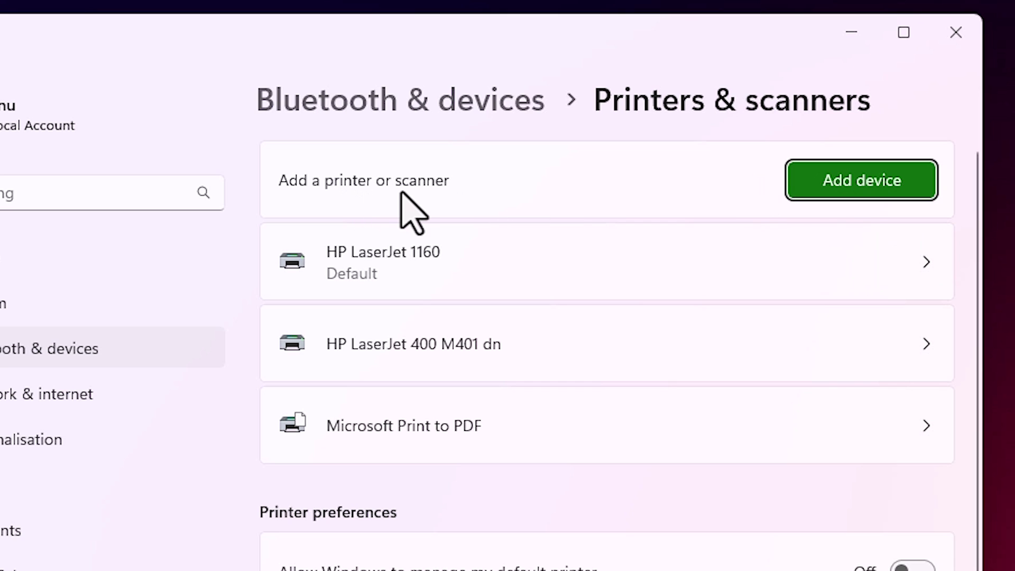
Choose Add device, then Add manually for the printer that isn't listed.
click(880, 197)
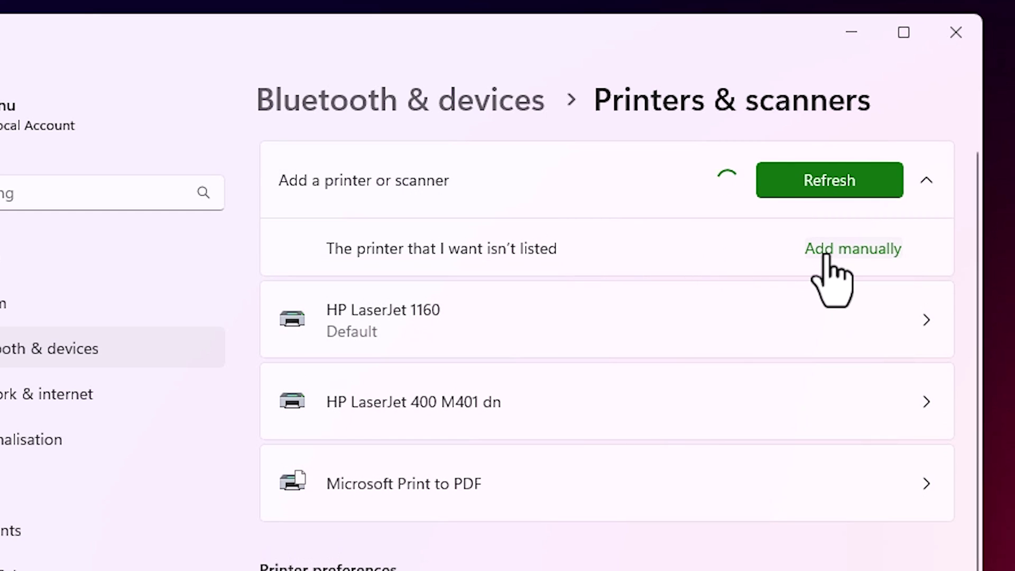
click(825, 254)
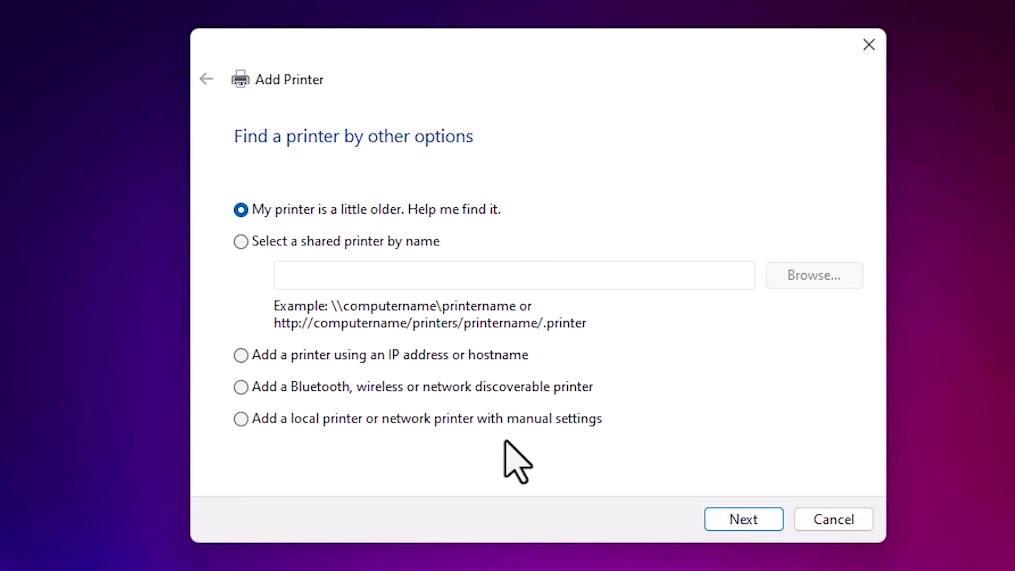
Add a local printer with manual settings on the existing USB001 (Local Port) port.
click(545, 425)
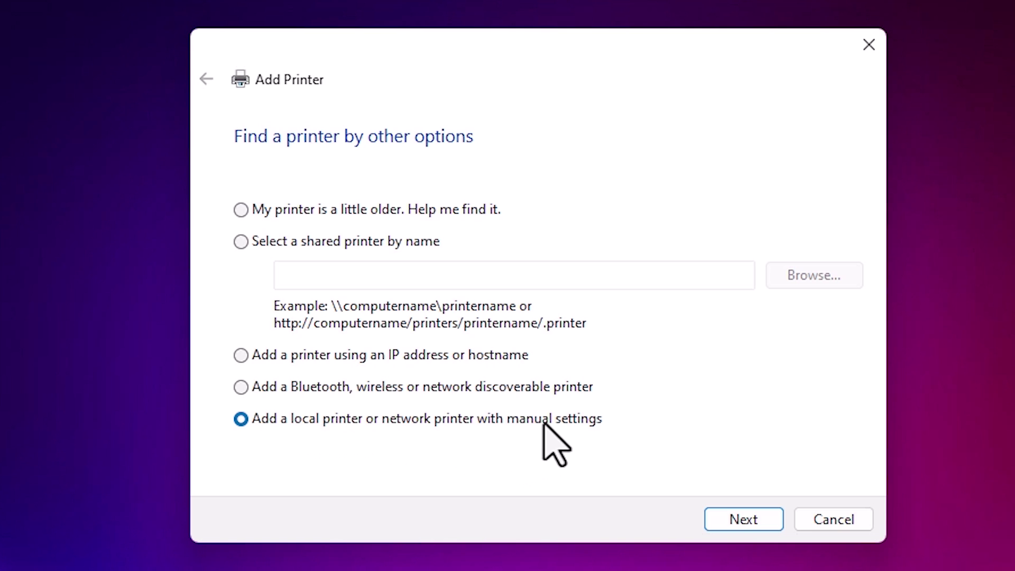
click(770, 516)
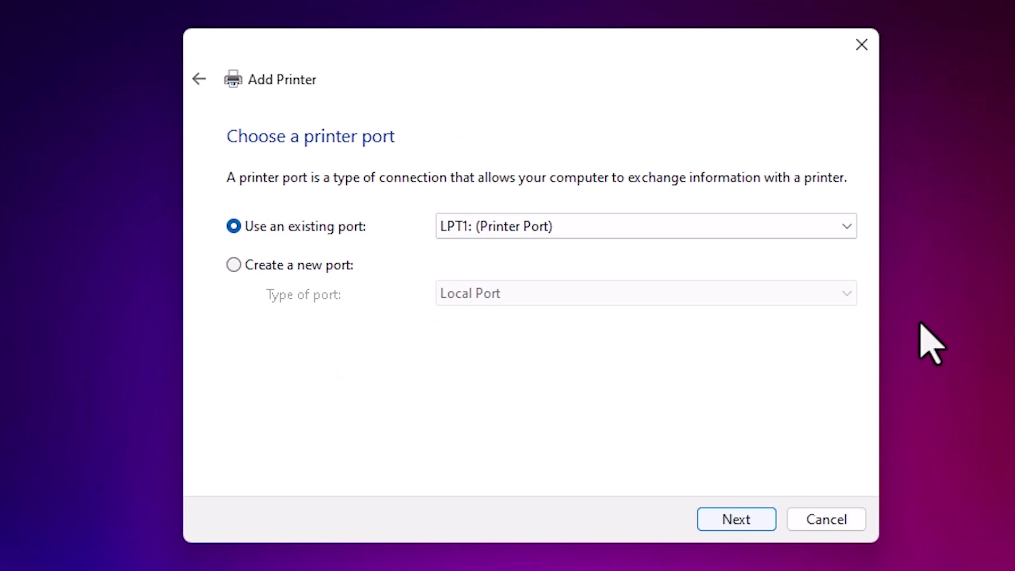
click(527, 225)
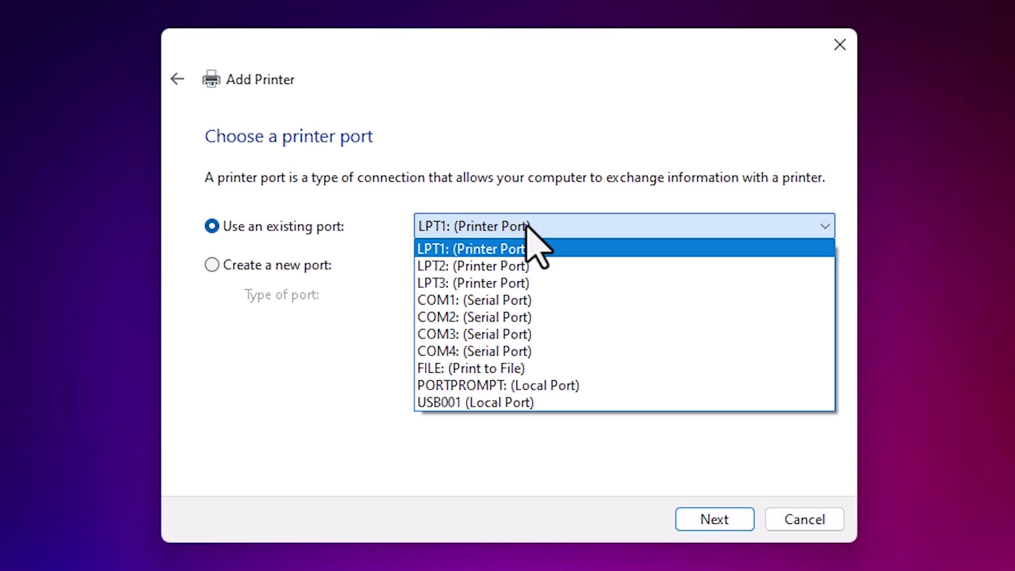
click(483, 403)
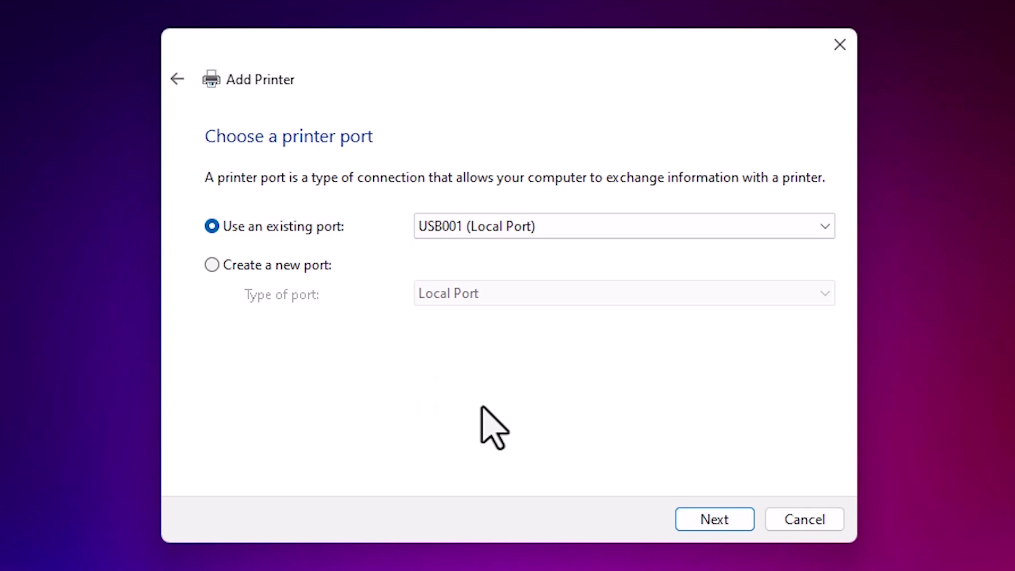
click(726, 520)
Use Have Disk to point at Autorun.inf in the extracted HP_M1130 folder on the Desktop.
click(775, 440)
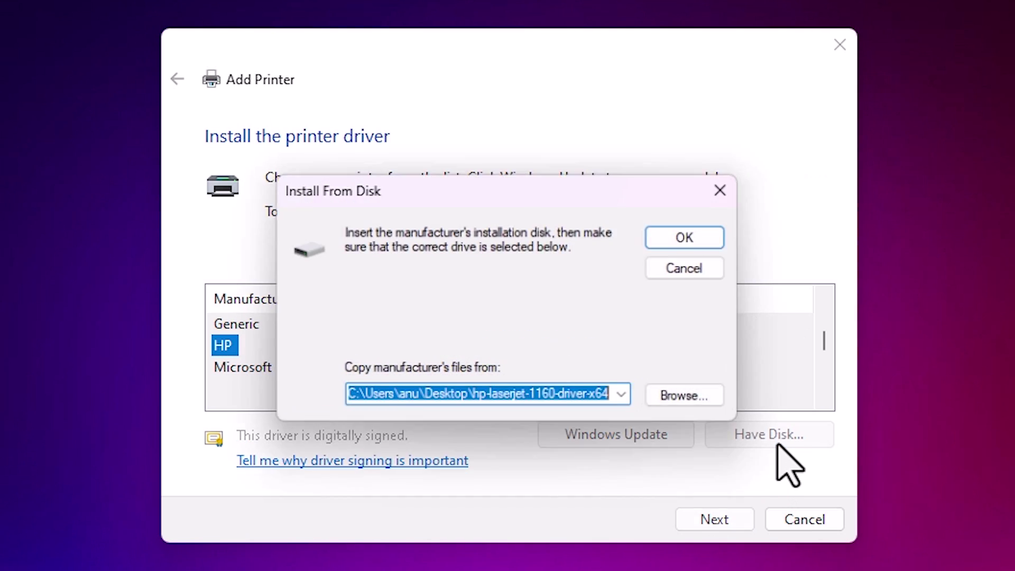
click(706, 403)
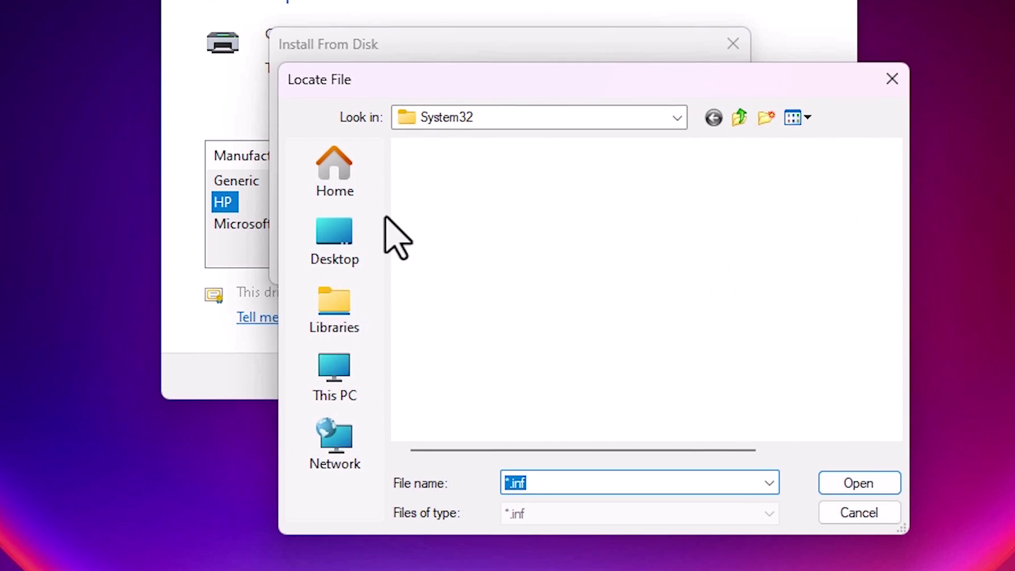
scroll(510, 240, down, 10)
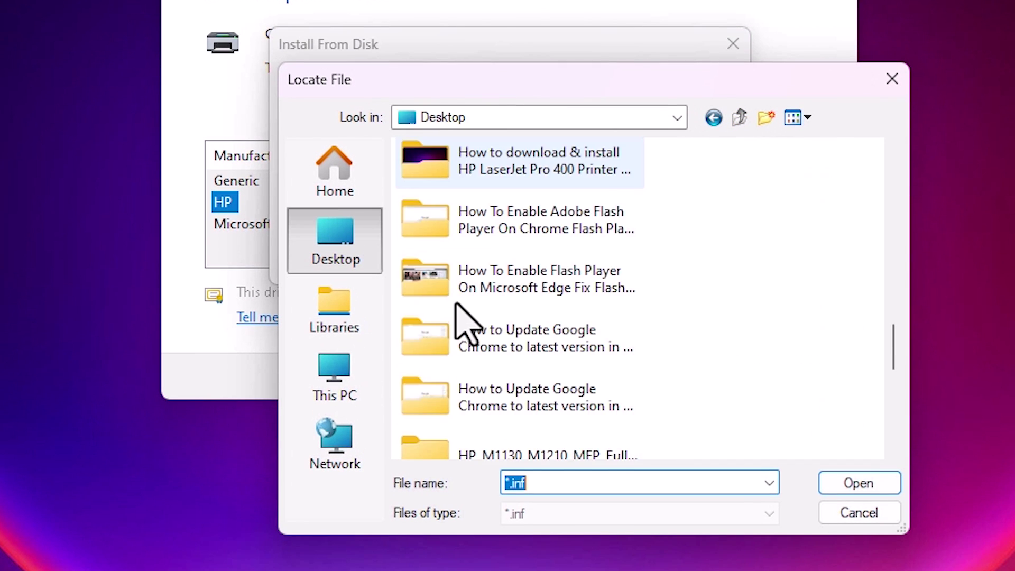
click(461, 325)
scroll(454, 339, down, 1)
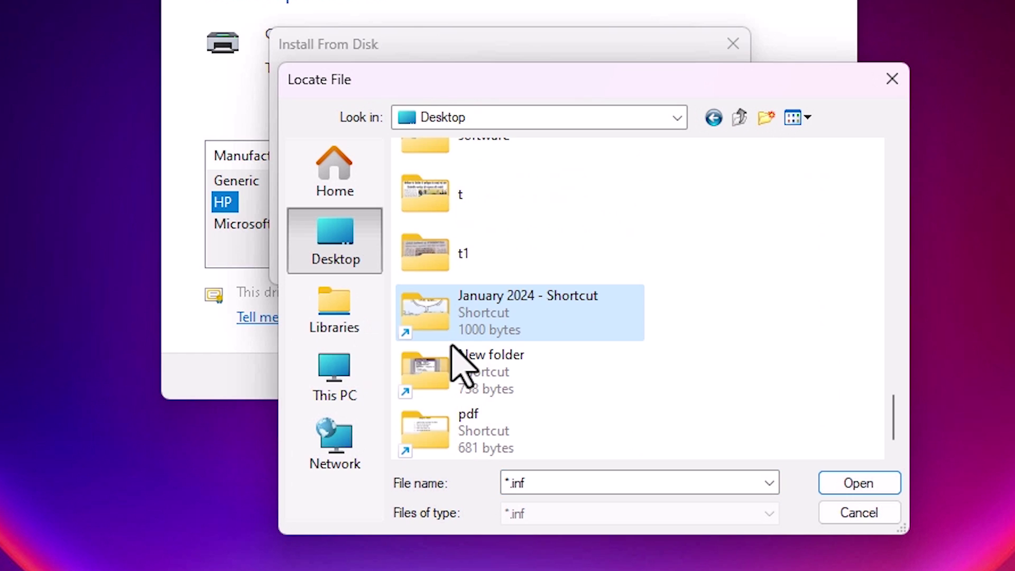
scroll(452, 344, up, 5)
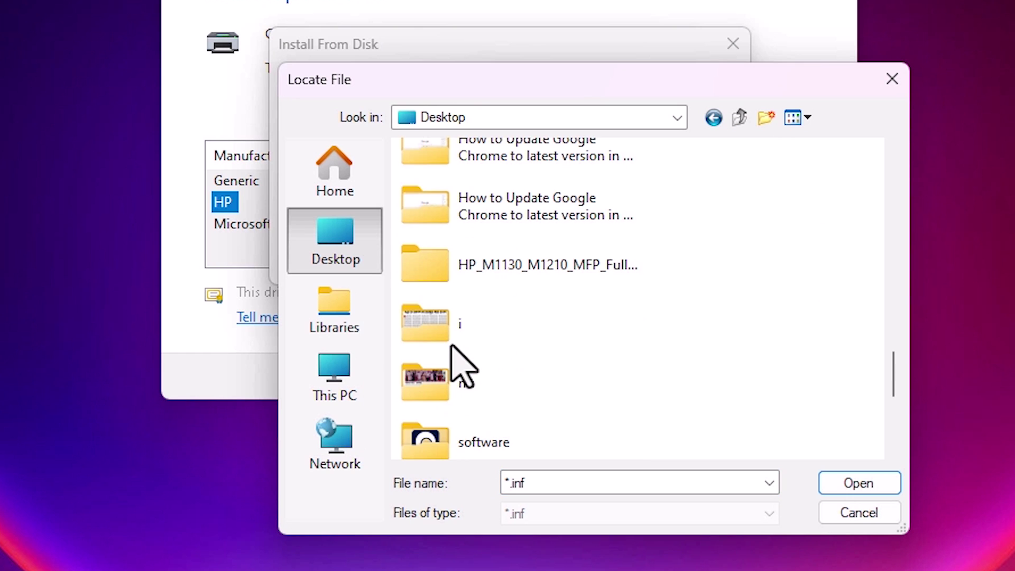
double_click(531, 283)
scroll(637, 302, down, 12)
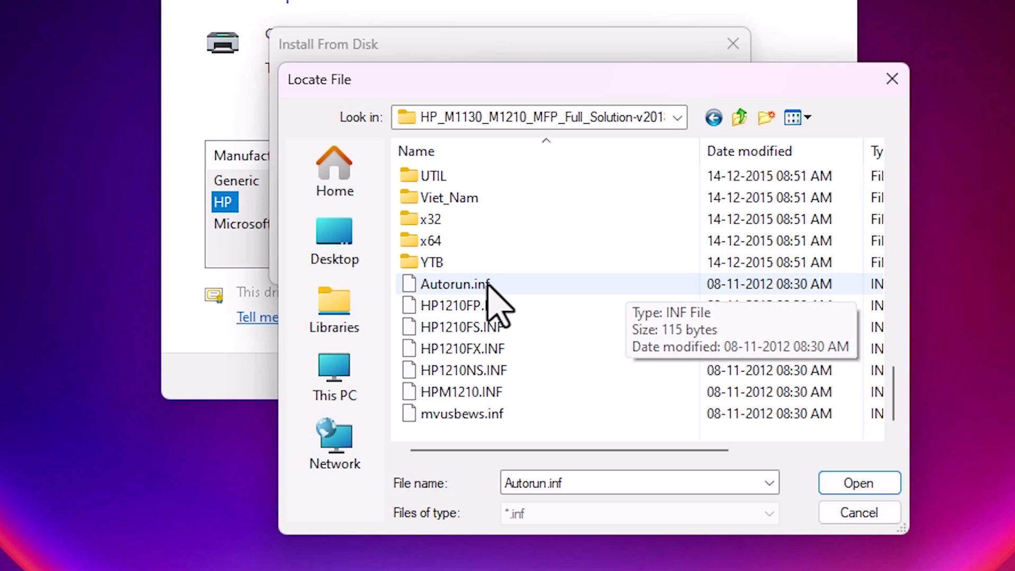
click(491, 287)
click(468, 418)
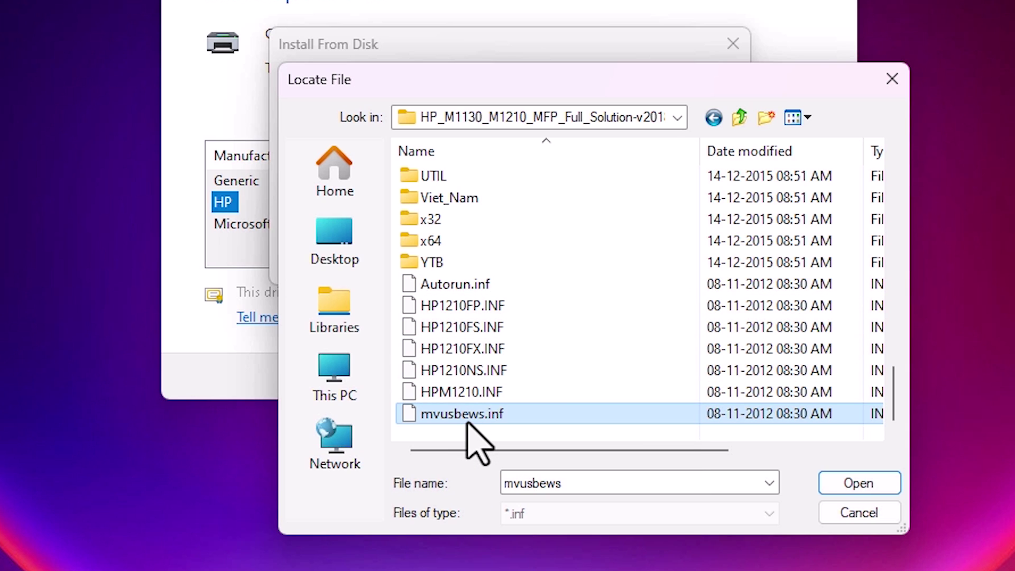
click(473, 288)
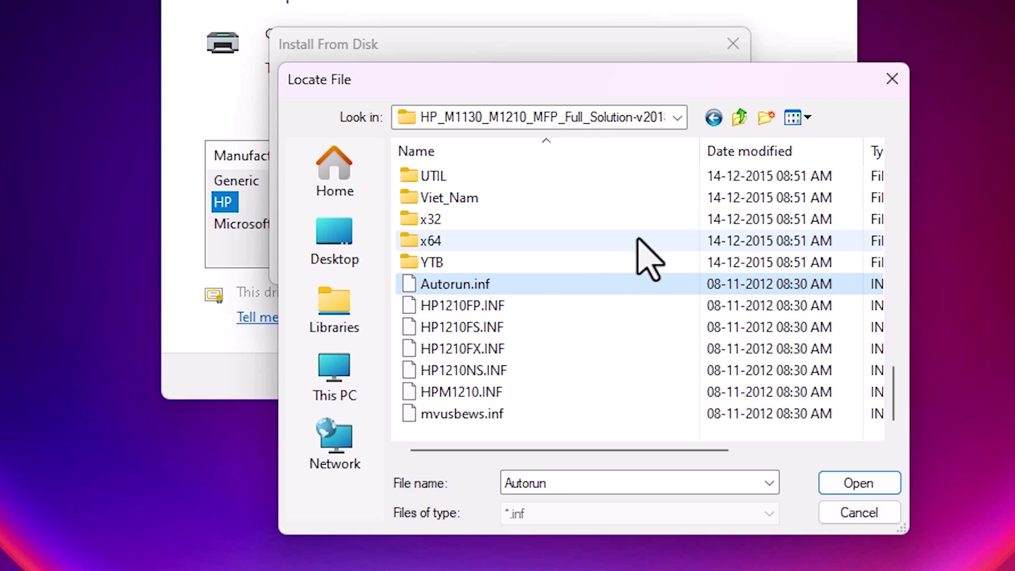
click(858, 482)
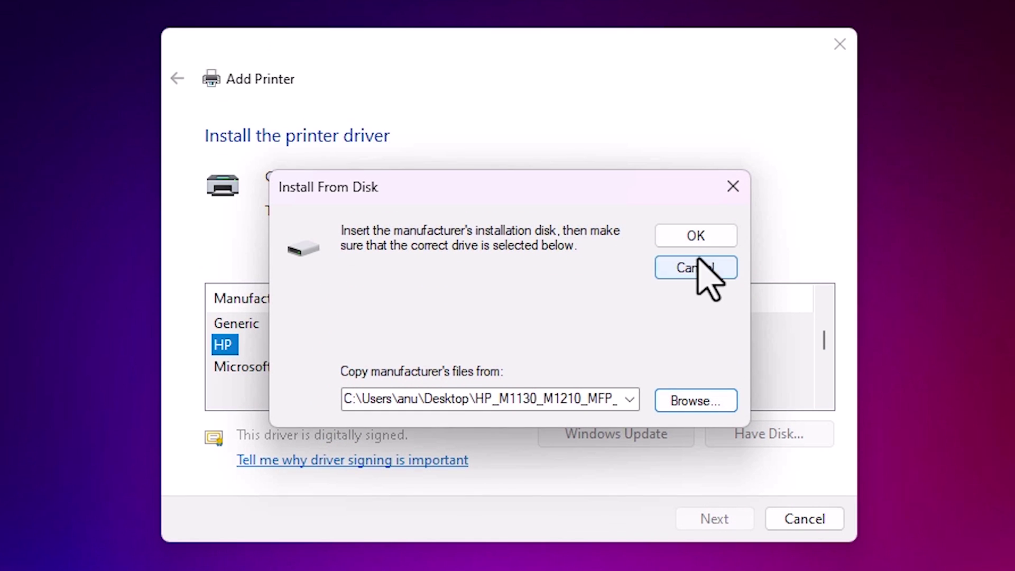
Load the HP driver list, pick HP LaserJet Professional M1136 MFP, and continue.
click(693, 94)
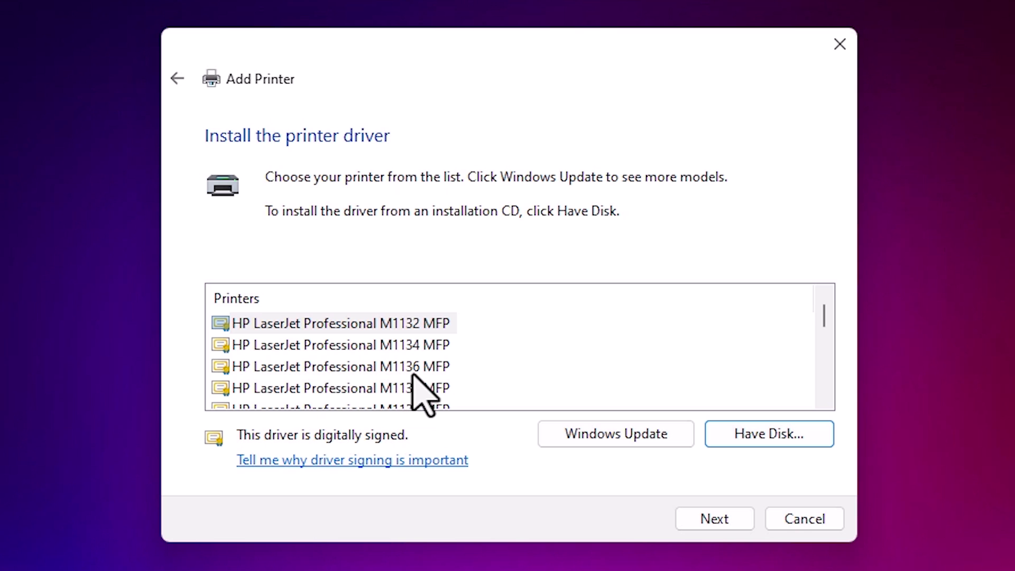
click(431, 373)
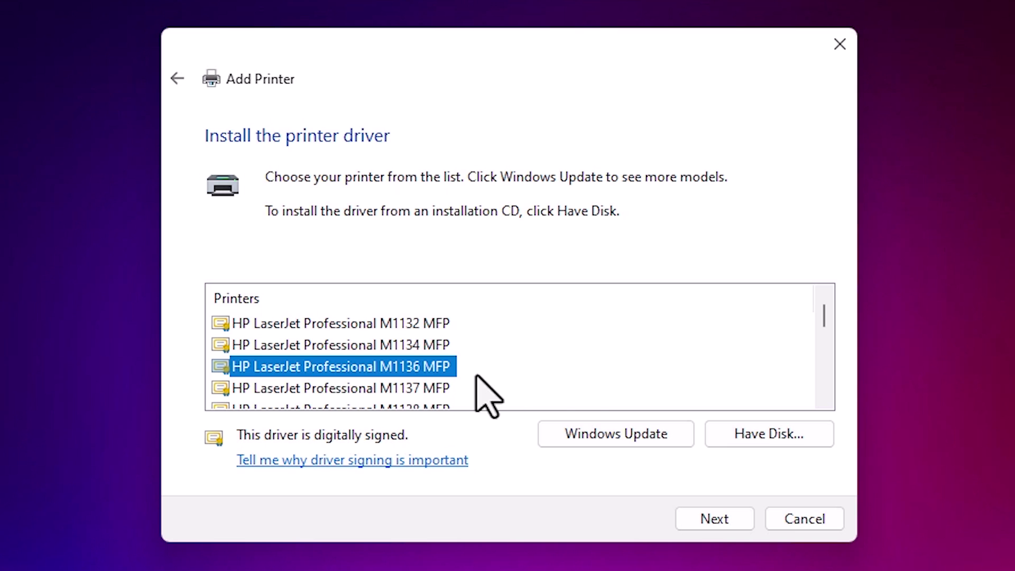
click(733, 522)
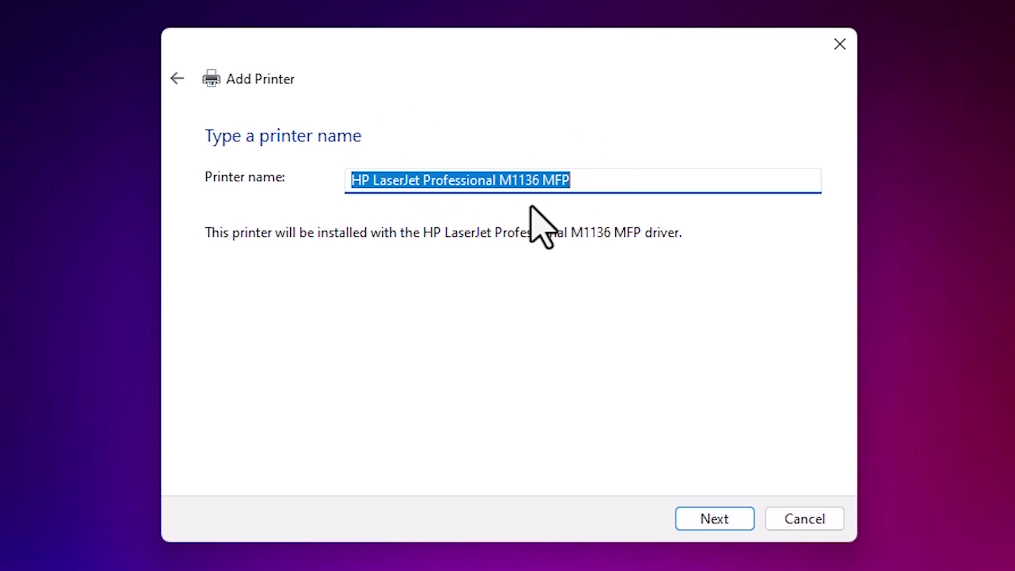
Keep the default name 'HP LaserJet Professional M1136 MFP' and choose 'Do not share this printer'.
click(734, 516)
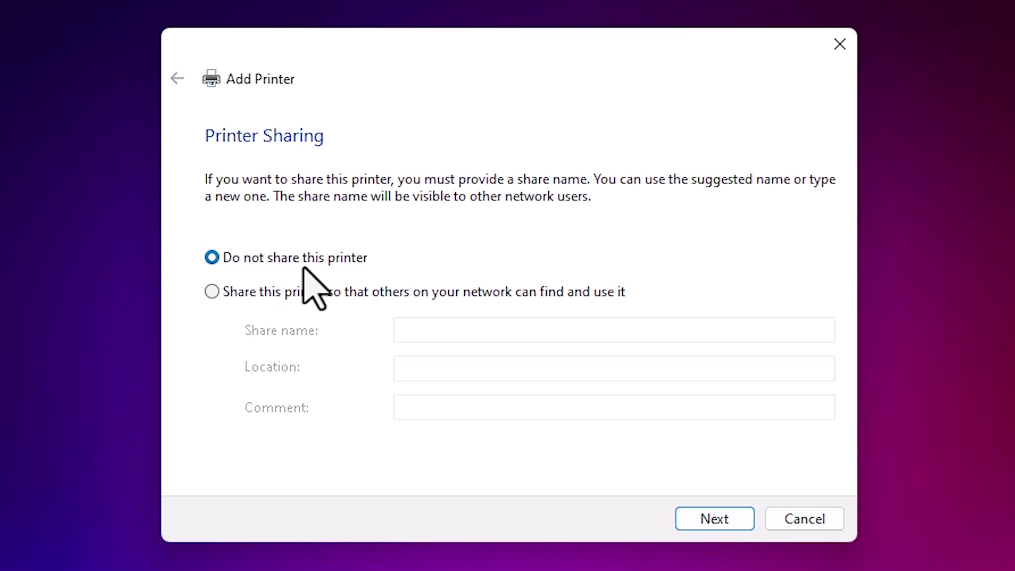
click(241, 292)
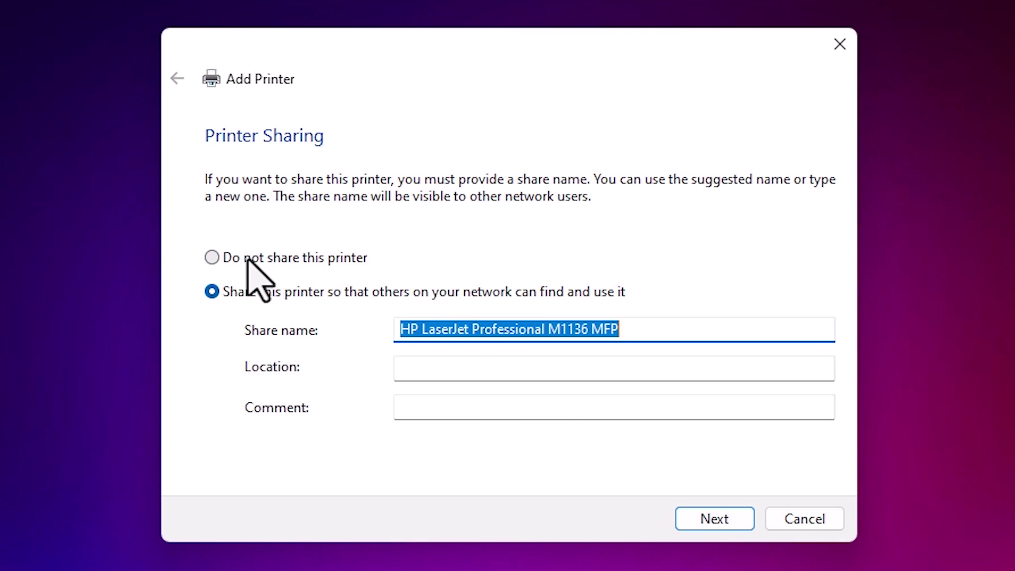
click(225, 260)
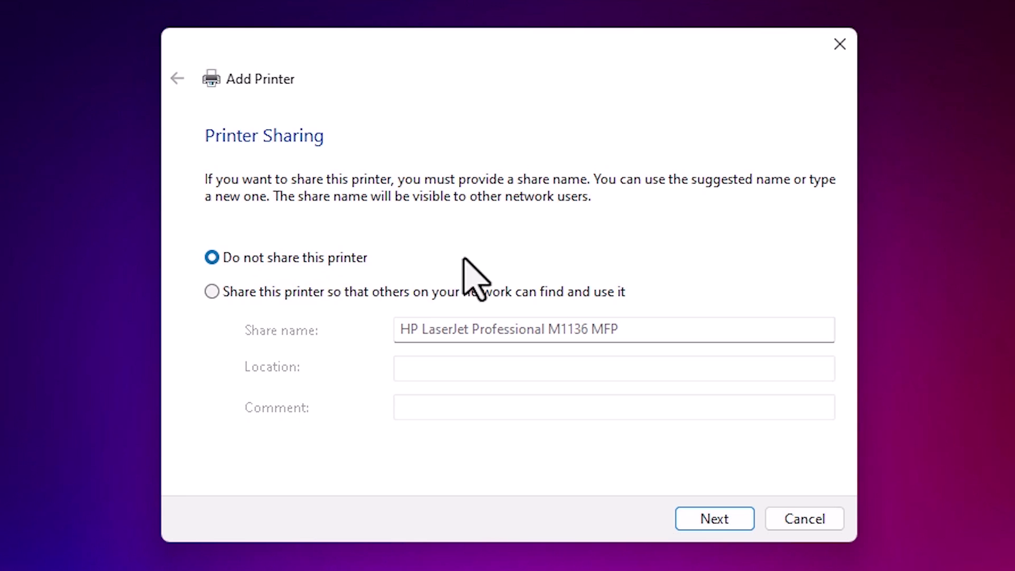
click(714, 519)
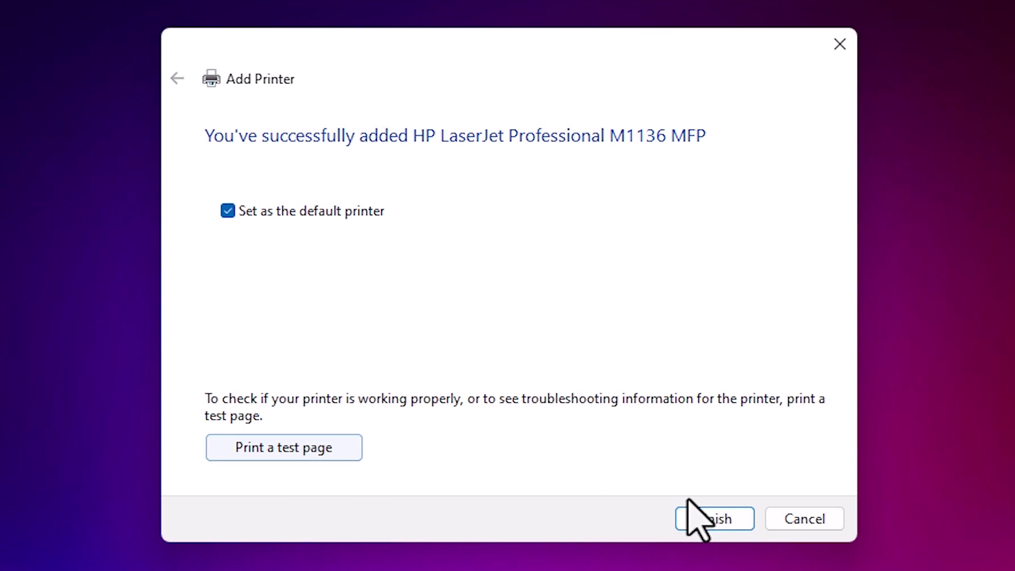
Finish the wizard and open Printers & scanners by searching 'pr' from Start.
click(723, 518)
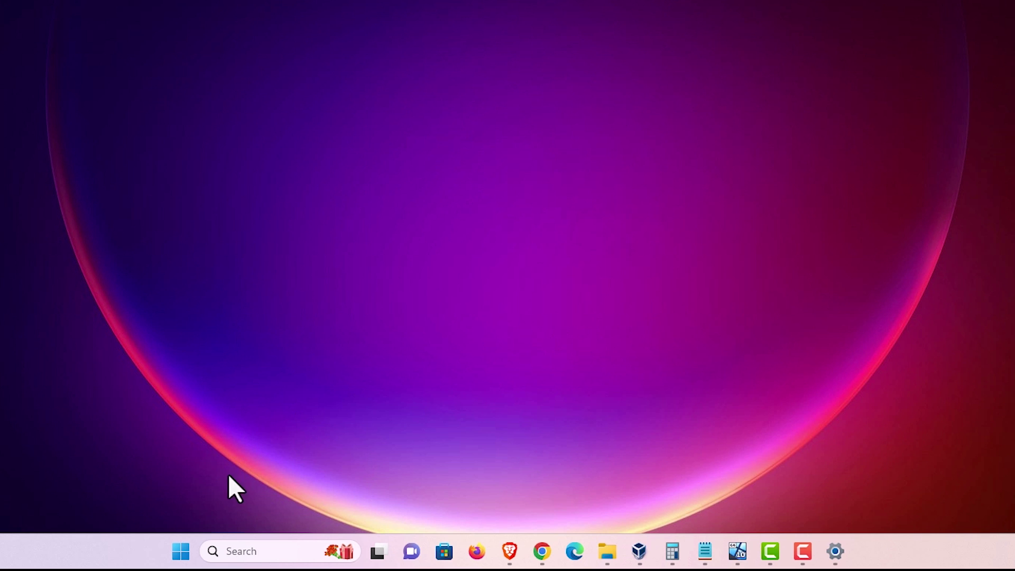
click(181, 552)
text(pr)
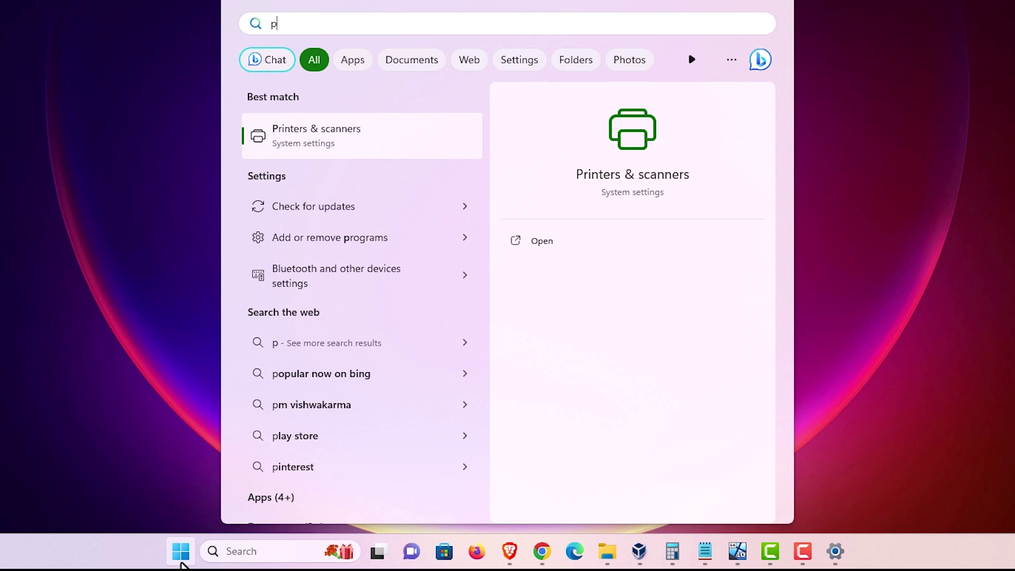
click(345, 138)
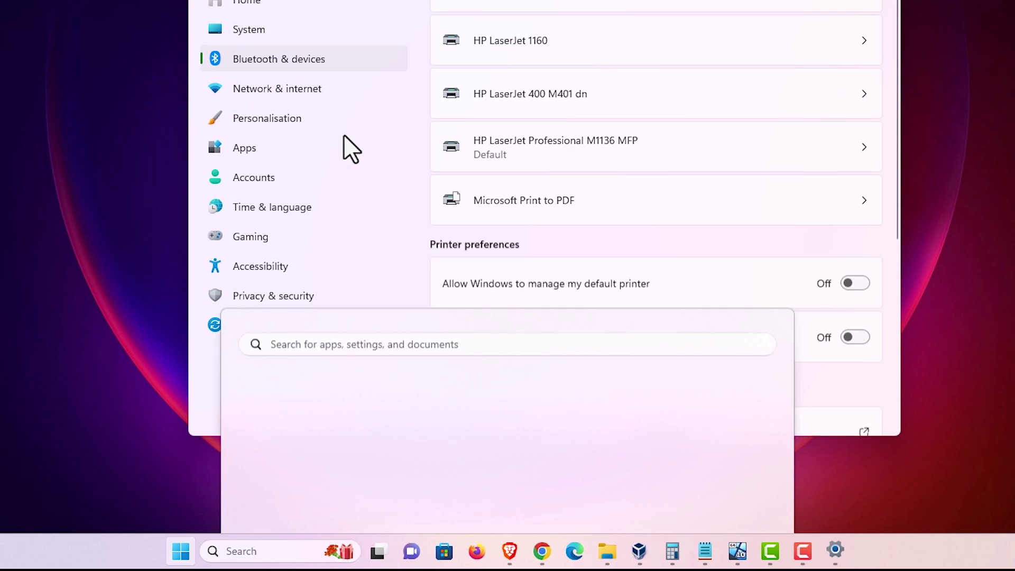